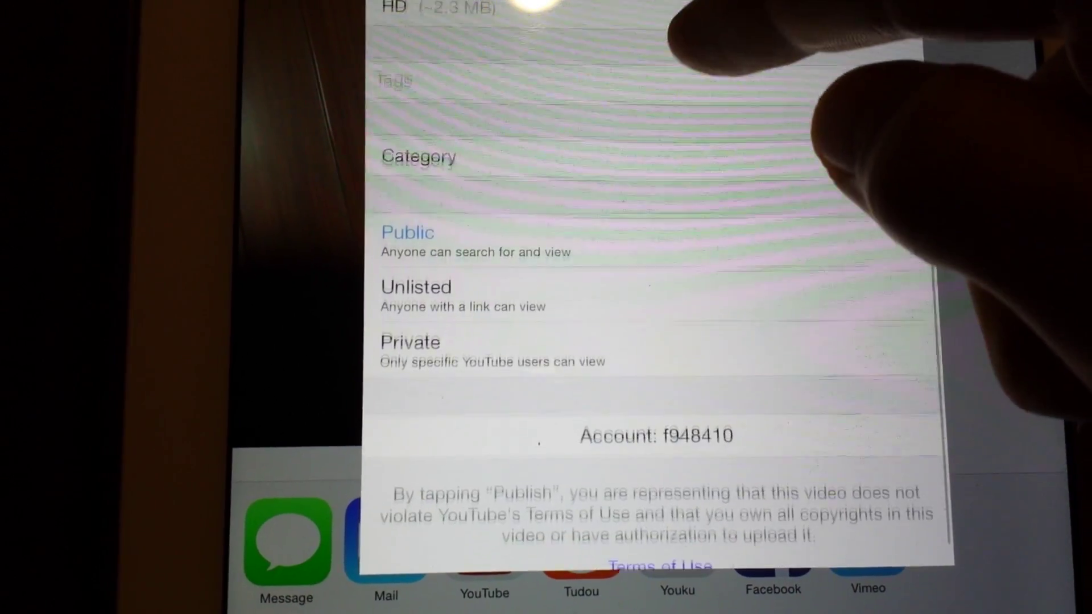
{"action": "scroll", "coordinate": [683, 256], "scroll_direction": "up", "scroll_amount": 5}
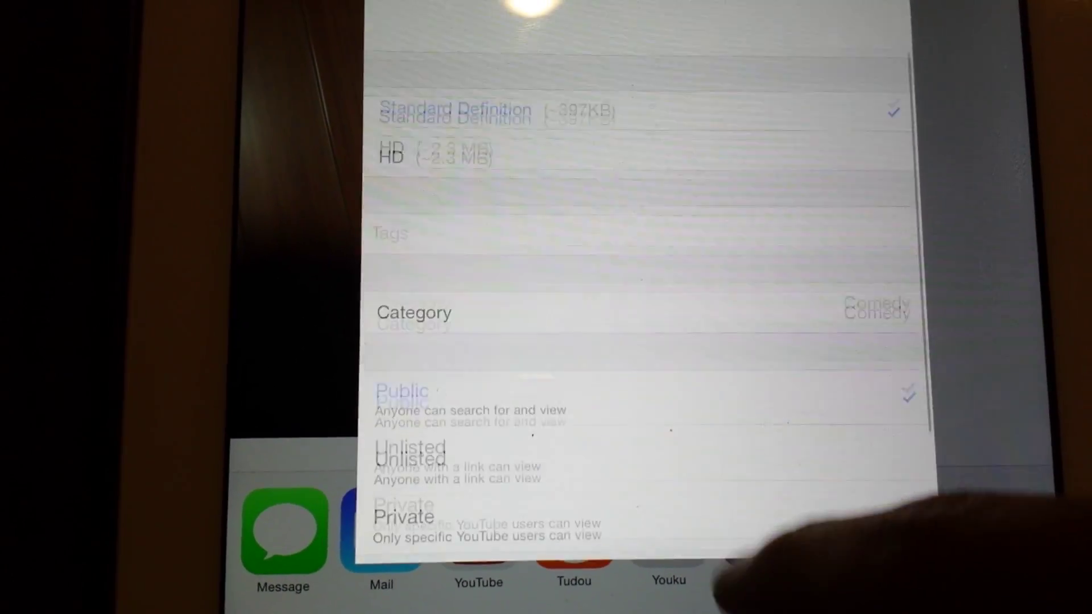